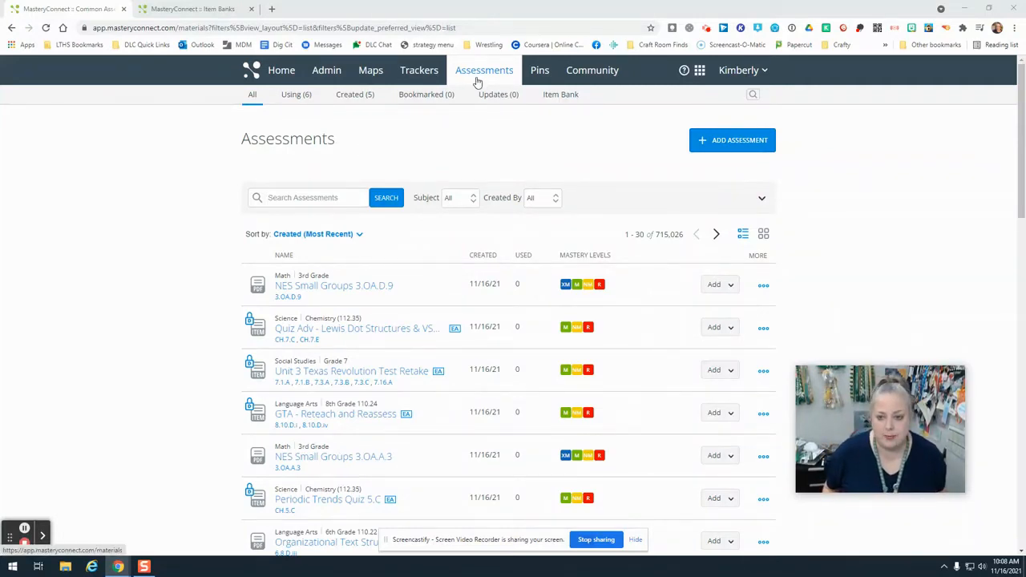
- Start a new item in the item bank and look through the available question types
click(567, 106)
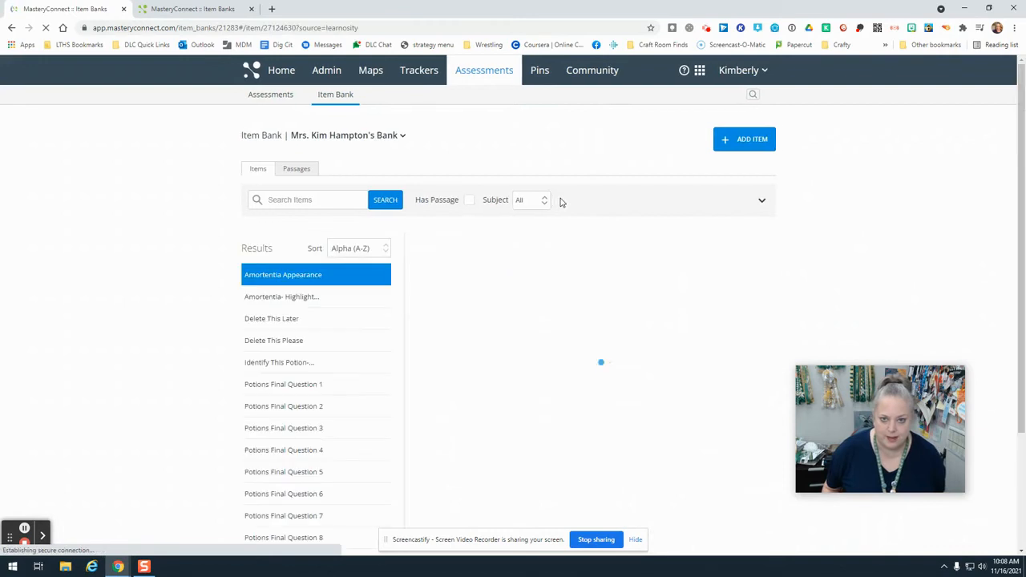
click(754, 140)
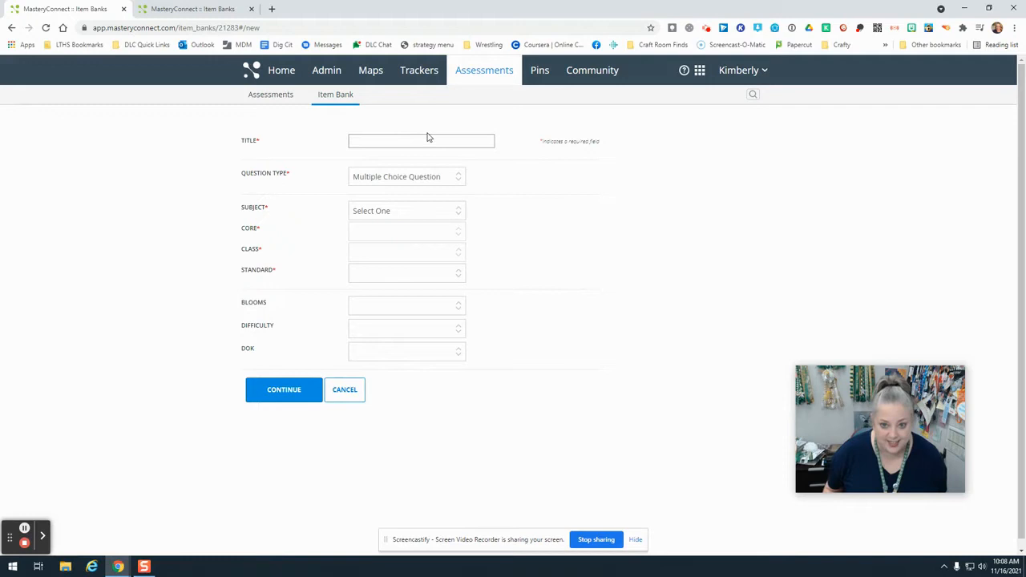
click(393, 178)
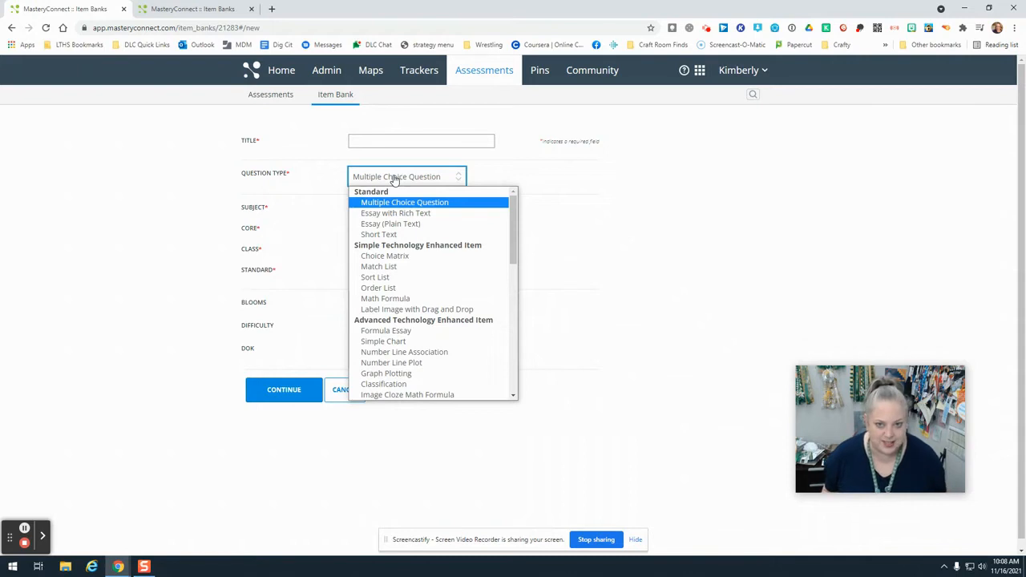
scroll(408, 245, down, 10)
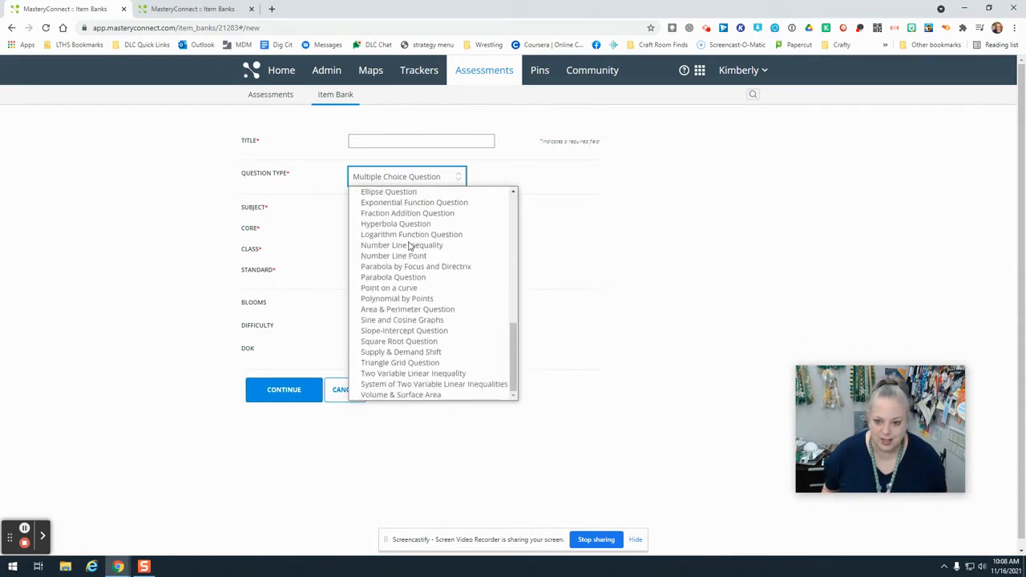
scroll(409, 242, up, 10)
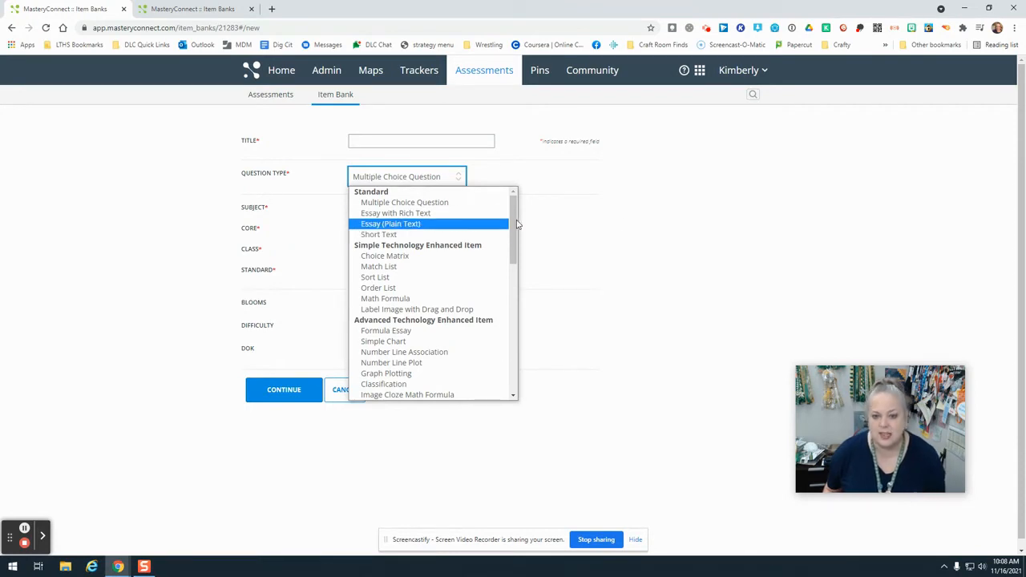
click(662, 210)
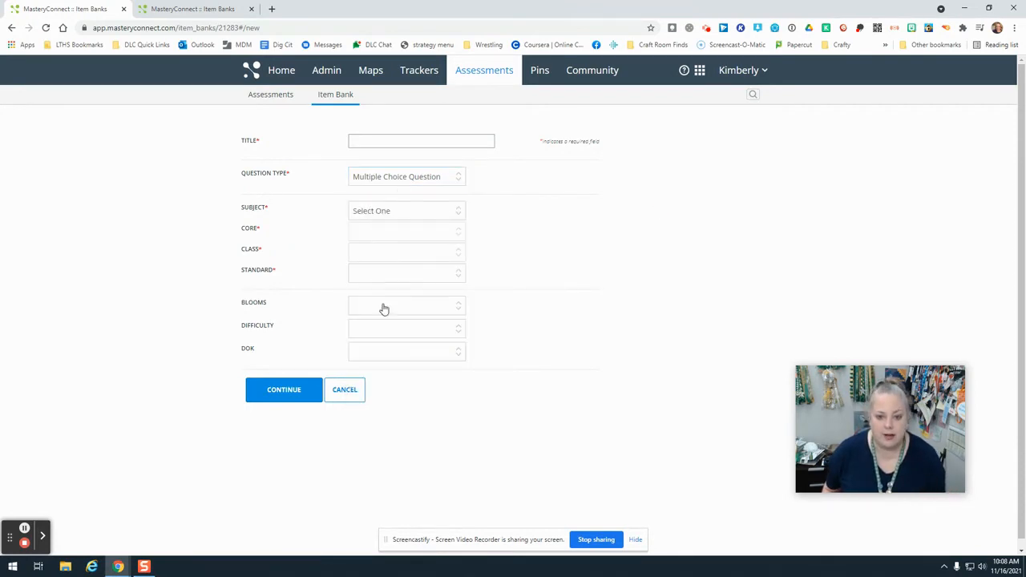
- Switch to the already open Match List item and review its question, stimulus list, possible responses and correct answers
click(184, 8)
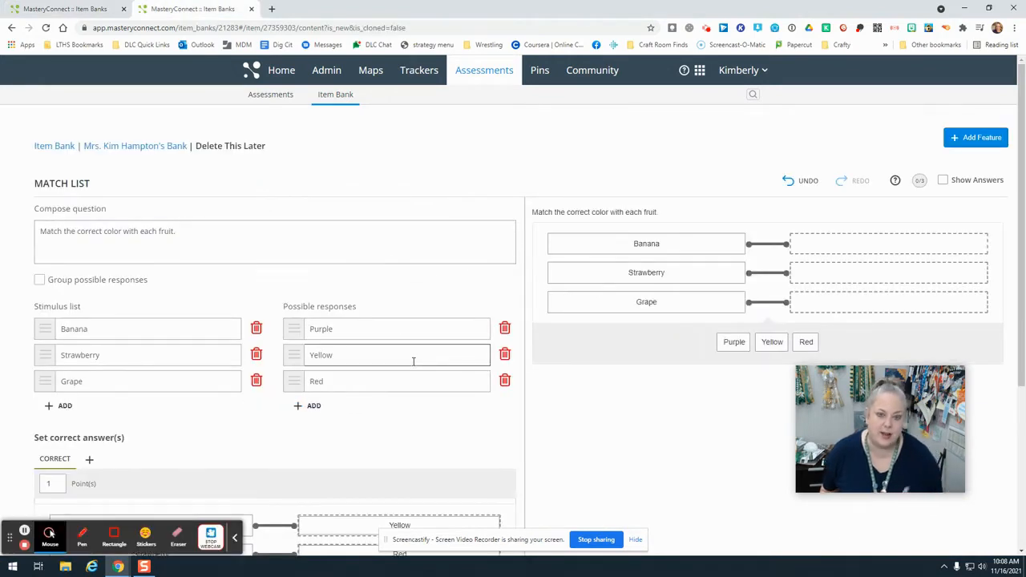
click(236, 538)
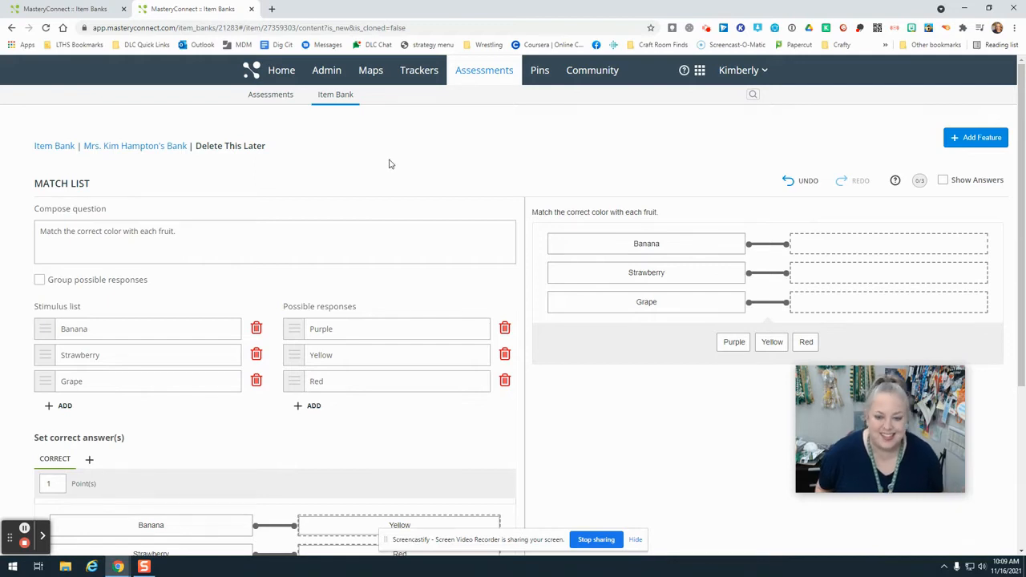
scroll(390, 163, down, 1)
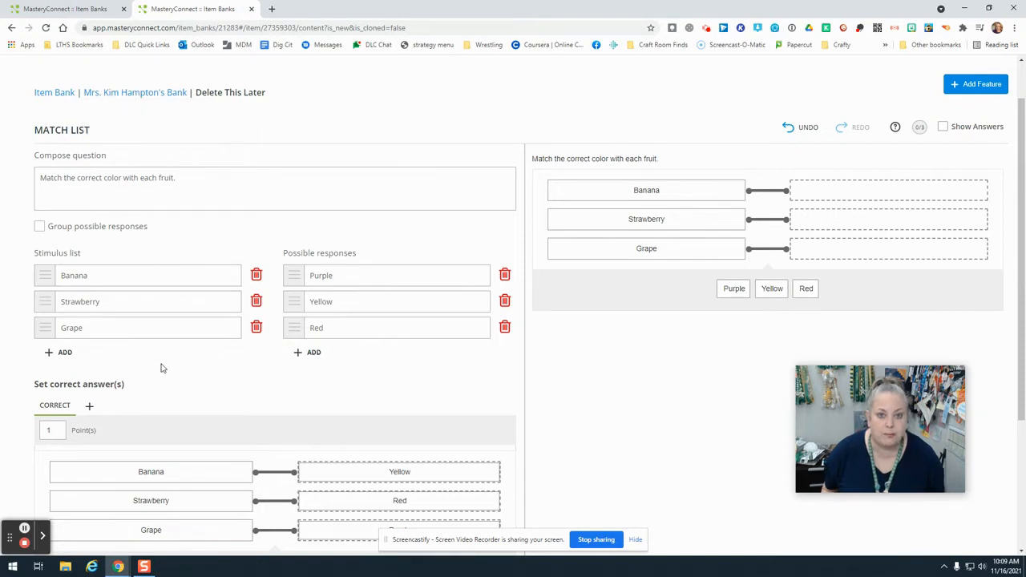
drag(112, 158, 38, 160)
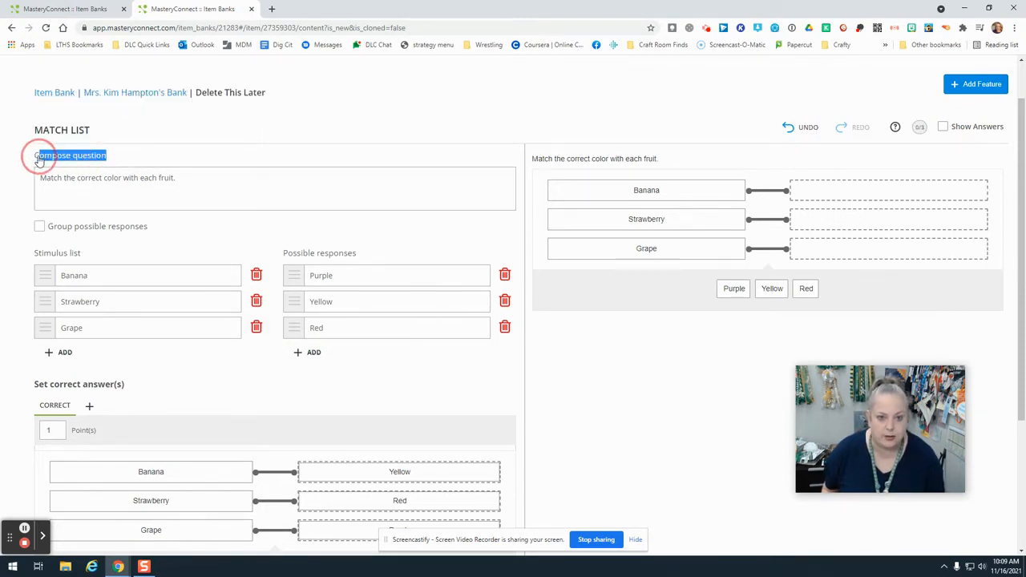
scroll(133, 350, down, 1)
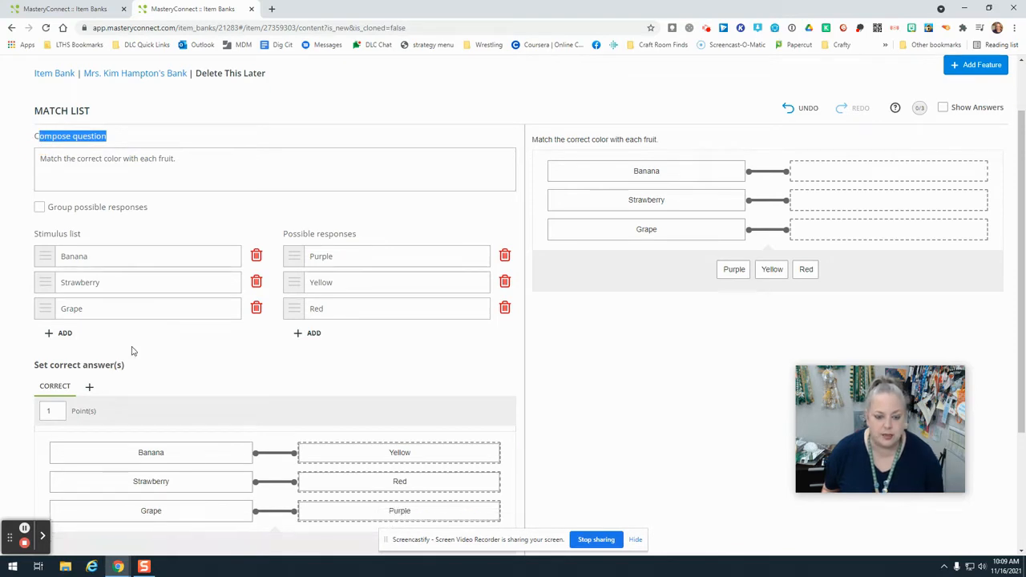
scroll(133, 350, down, 3)
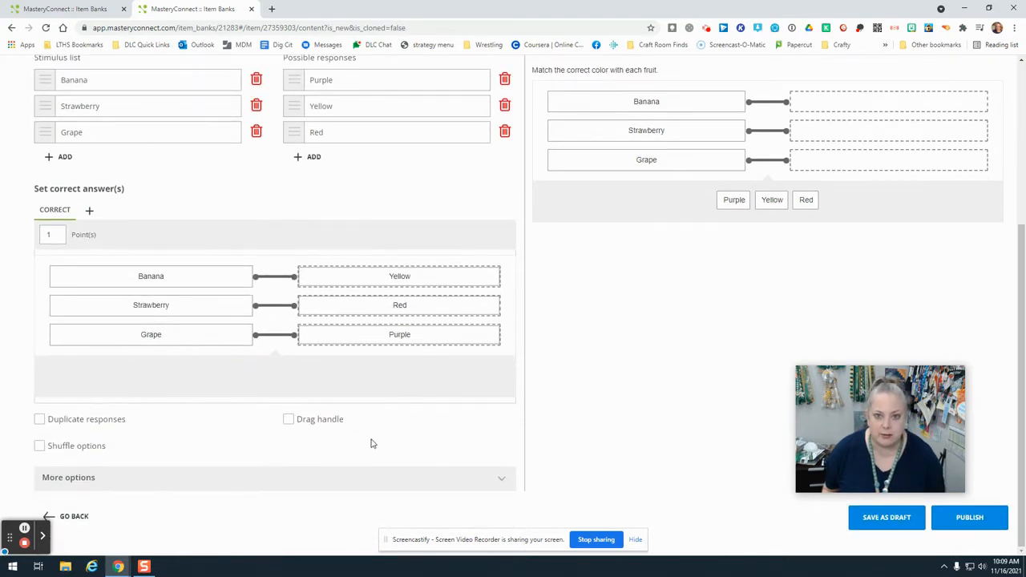
scroll(371, 442, up, 2)
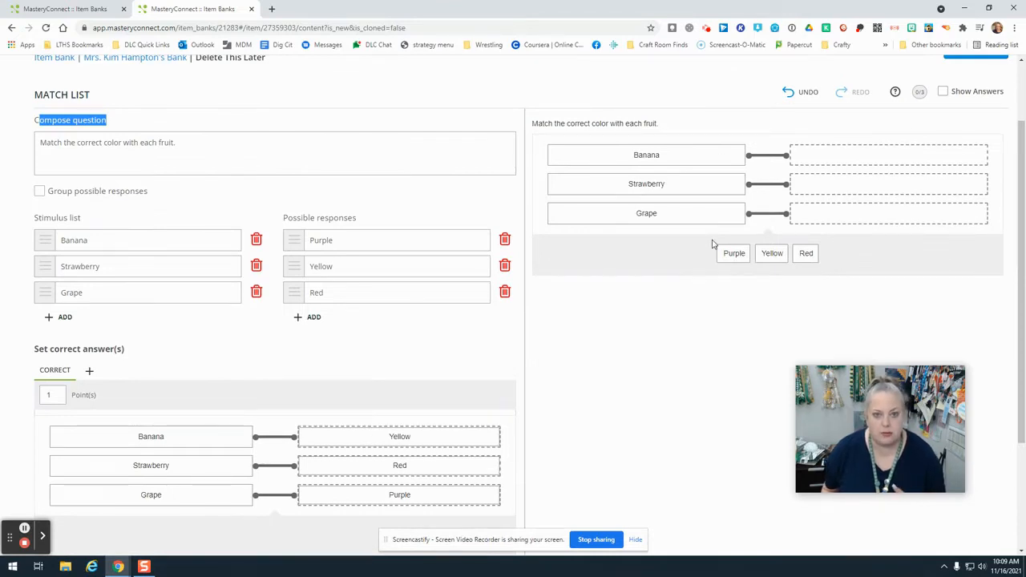
click(147, 122)
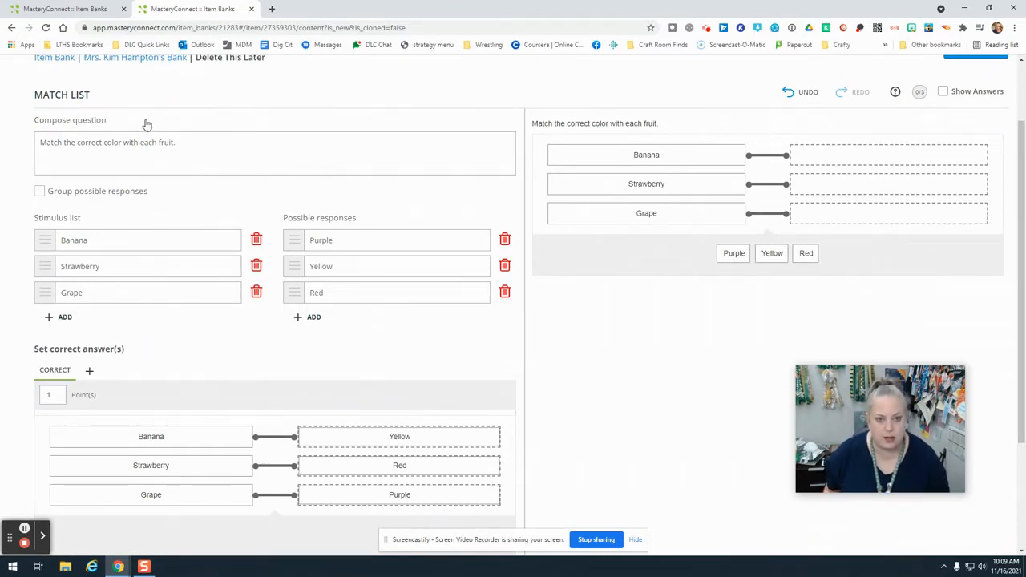
- Clear the matches for Banana, Strawberry and Grape in the correct answers and turn on the drag handle option
scroll(192, 224, down, 2)
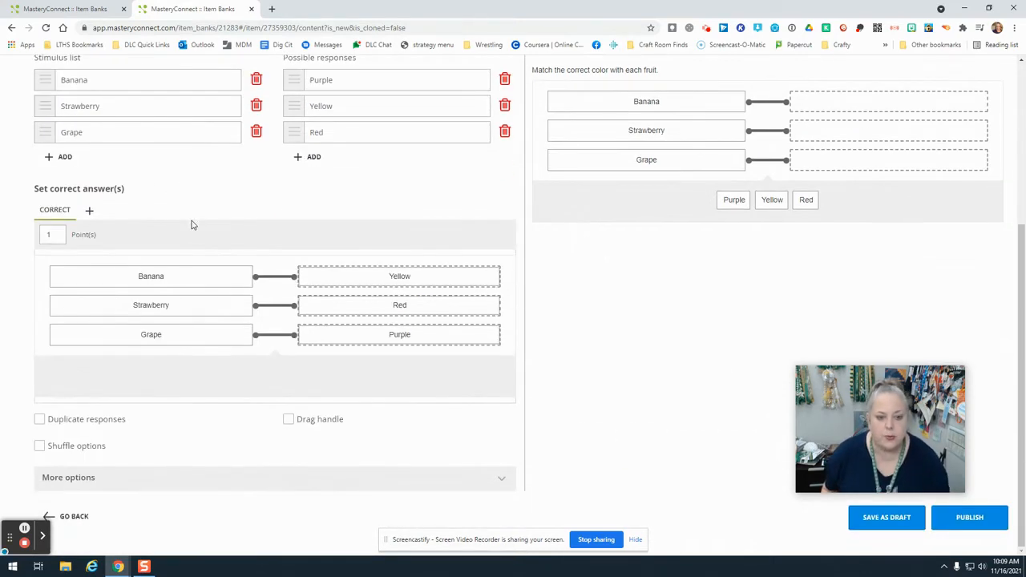
drag(366, 280, 228, 382)
drag(388, 302, 352, 379)
drag(371, 334, 366, 384)
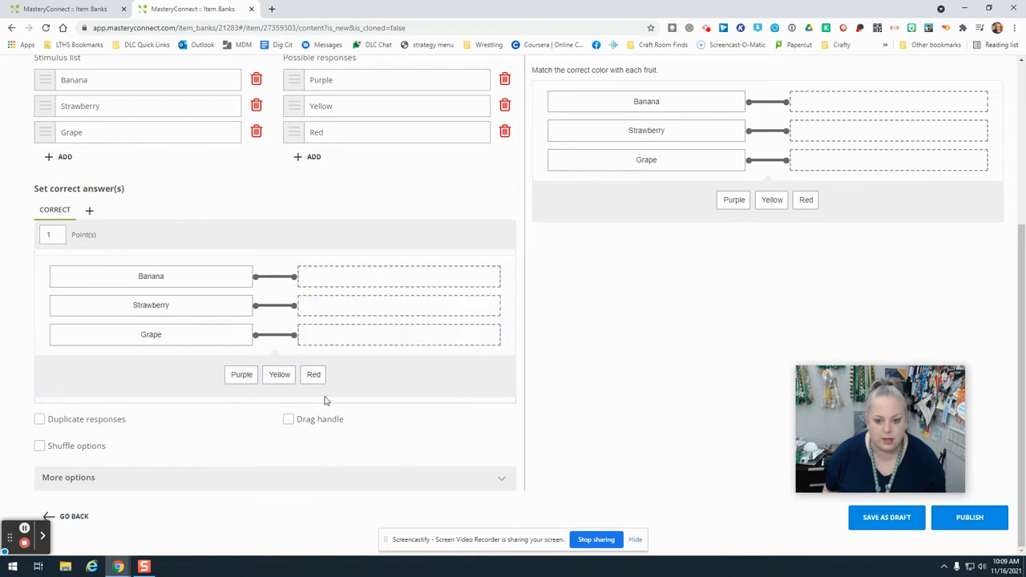
click(289, 420)
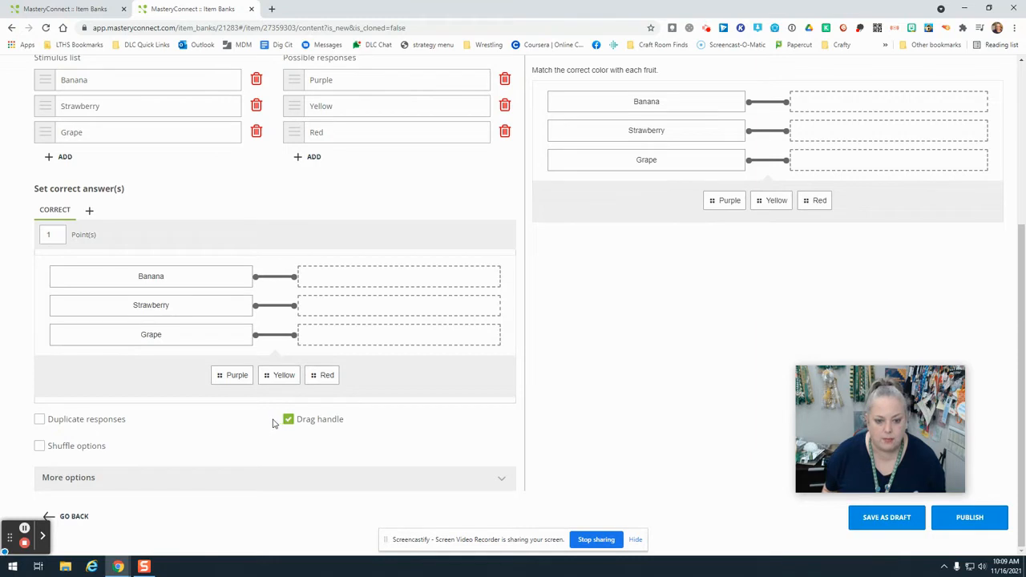
- Try duplicate responses by matching Red to Strawberry and Grape, remove Red from Grape and turn the option off
click(40, 422)
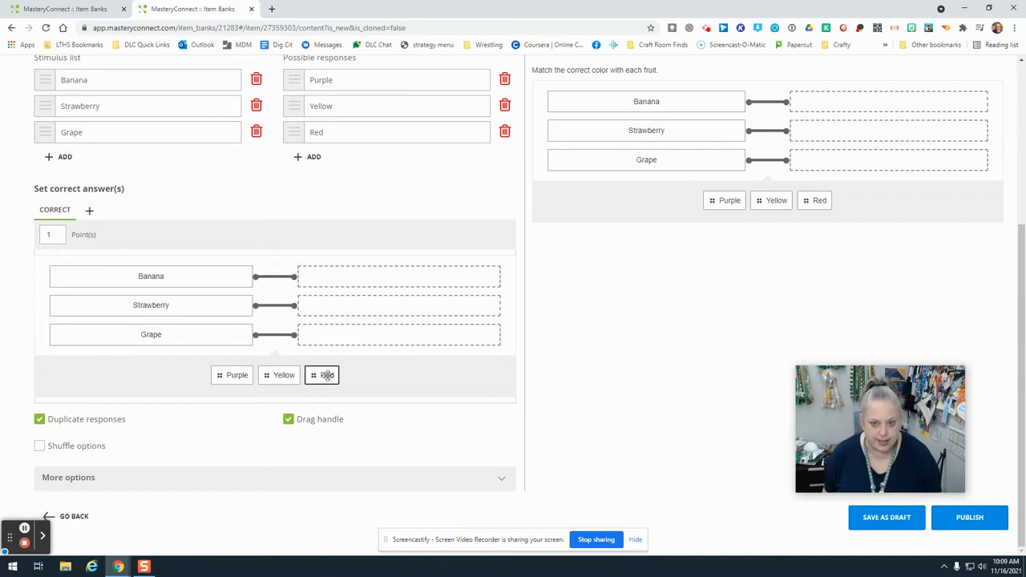
drag(326, 375, 348, 302)
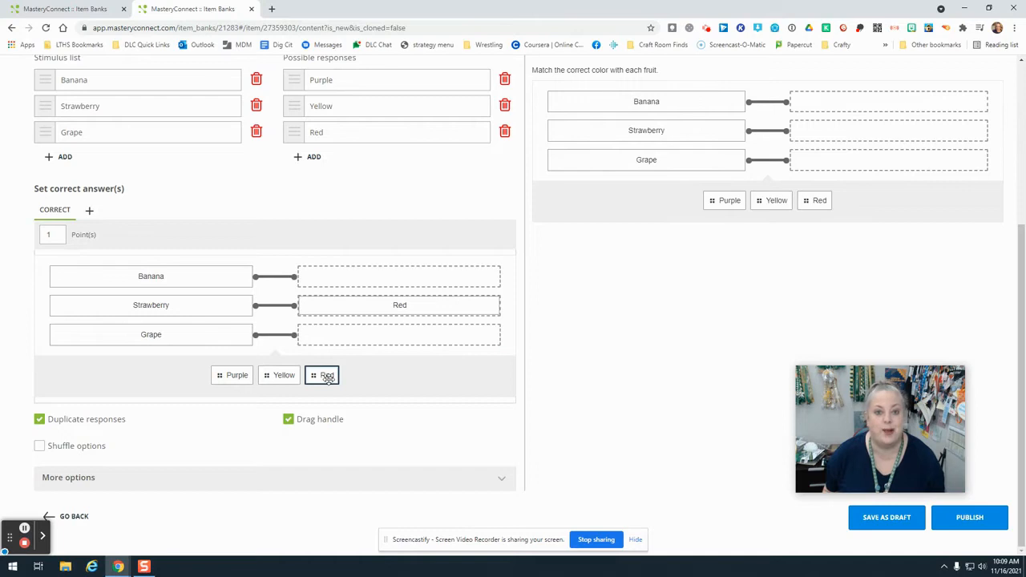
drag(327, 377, 341, 337)
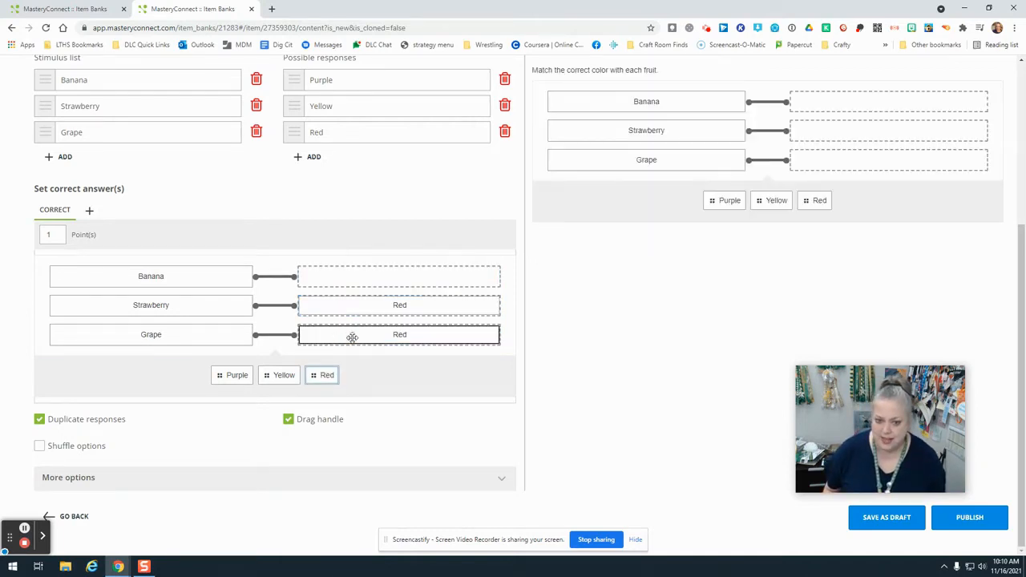
drag(373, 343, 358, 388)
click(40, 419)
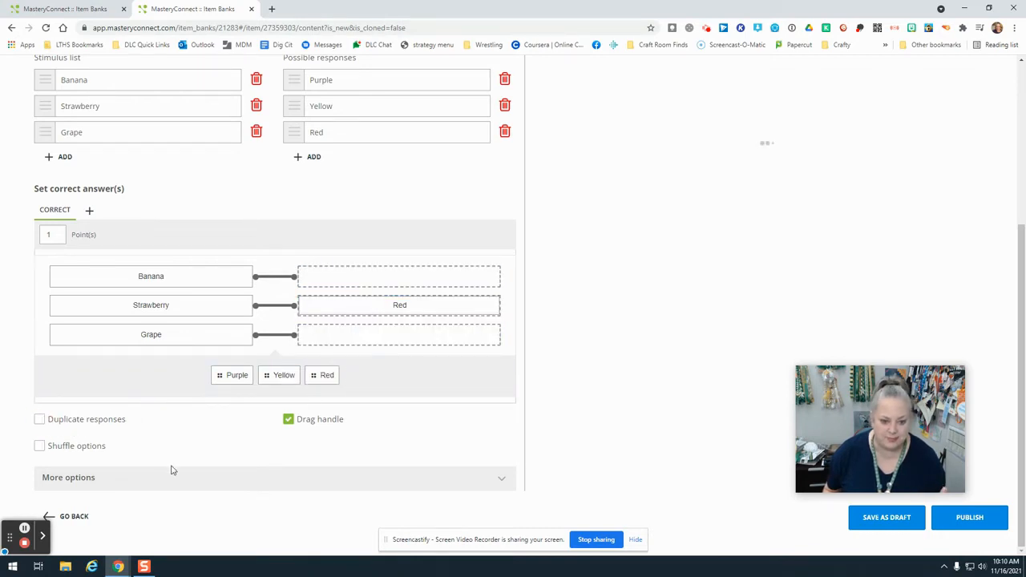
- Turn on shuffle options and expand the additional options to review the scoring, layout and extras settings
click(56, 449)
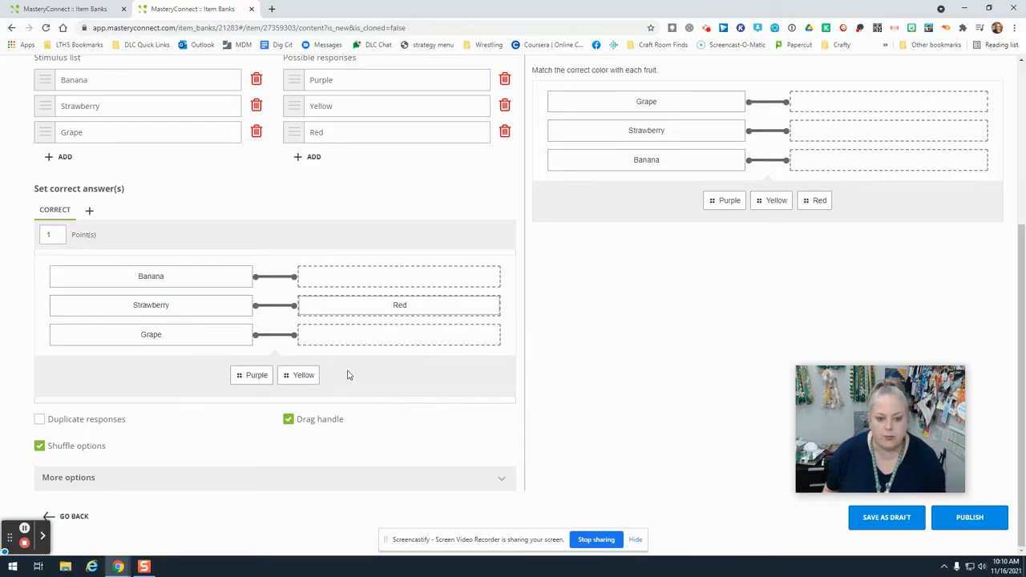
click(504, 483)
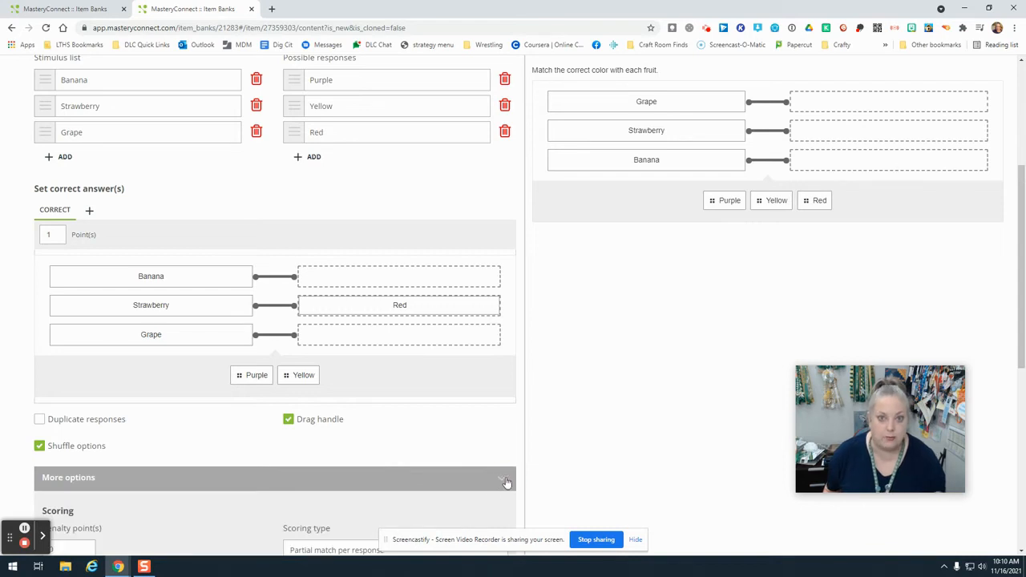
scroll(423, 491, down, 3)
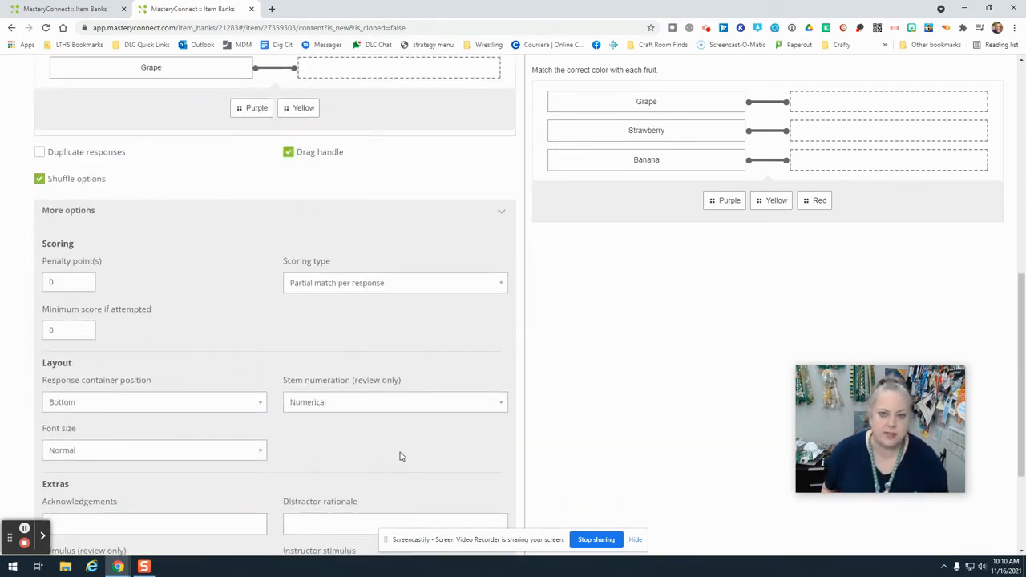
scroll(393, 452, down, 1)
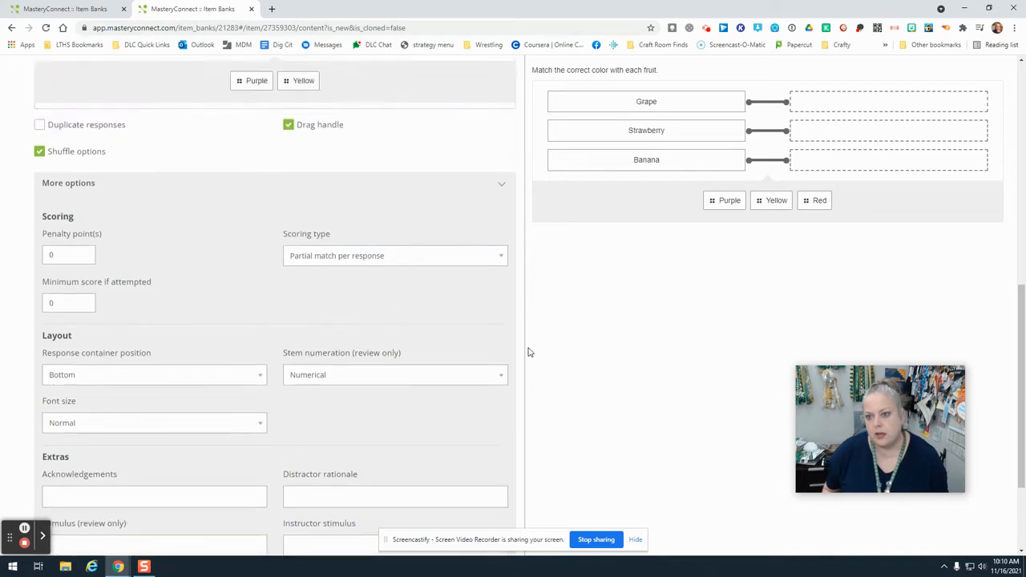
scroll(879, 318, up, 10)
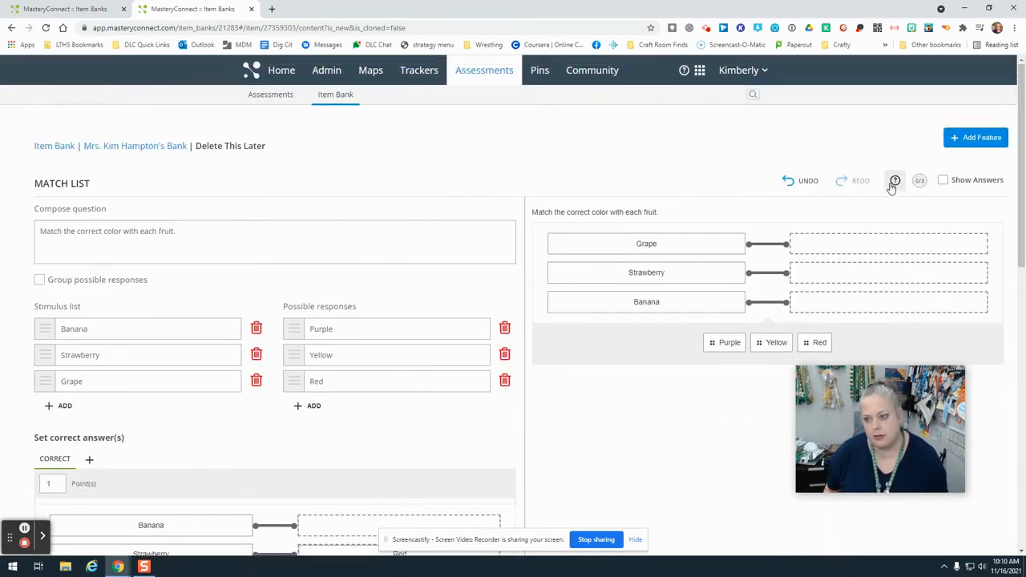
- Read the scoring type explanations in the authoring help and select the points value of the correct answer
click(895, 182)
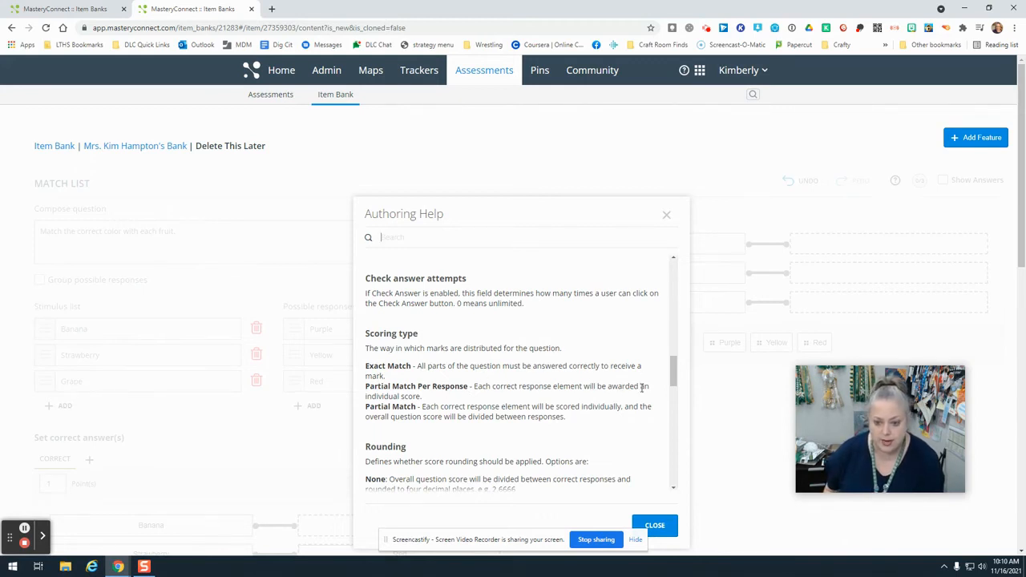
click(654, 526)
scroll(210, 348, down, 2)
click(46, 325)
double_click(45, 323)
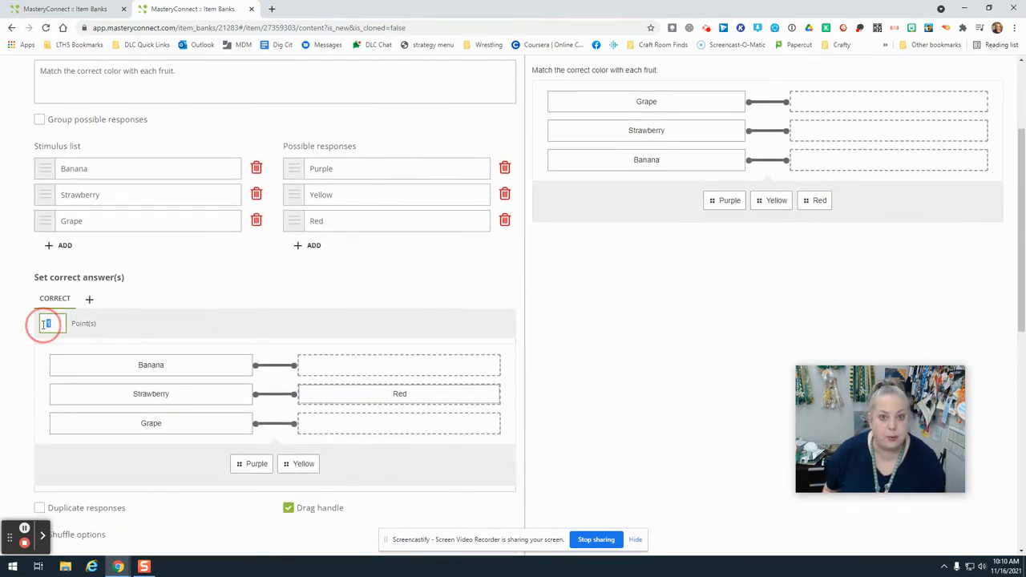
- Test the question preview by matching Purple to Grape, Yellow to Banana and Red to Strawberry
scroll(778, 352, up, 2)
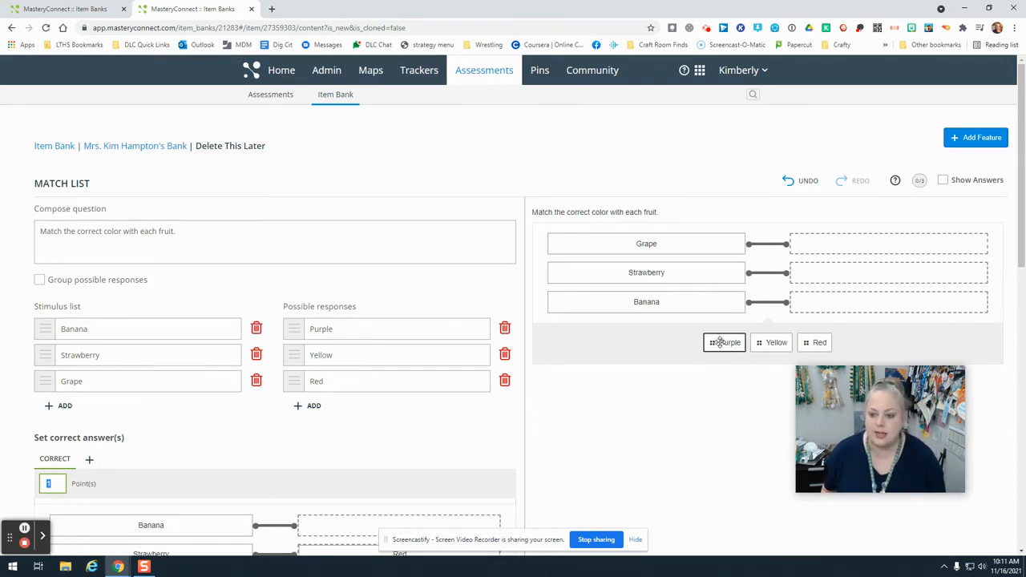
drag(719, 343, 825, 235)
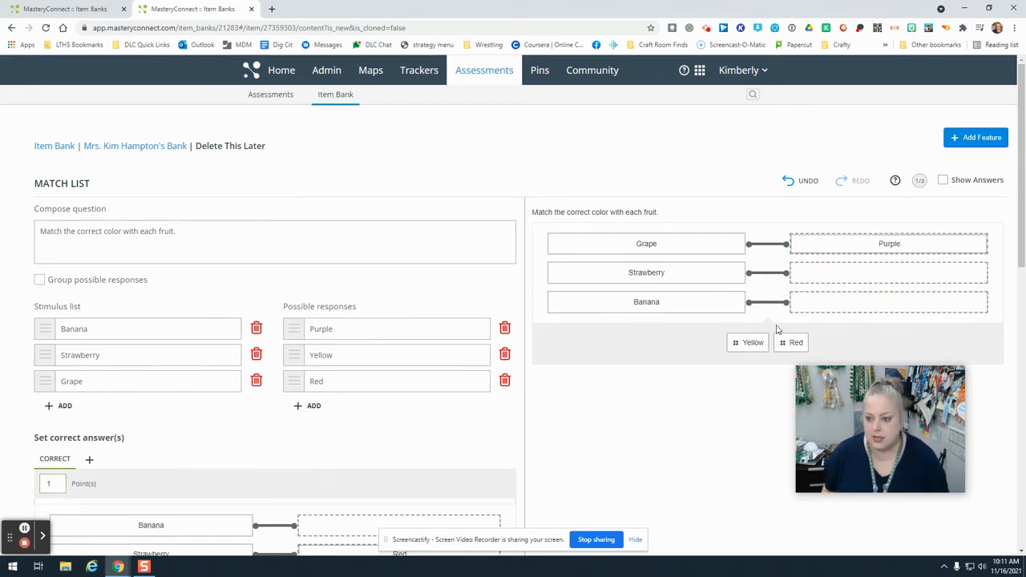
drag(752, 340, 837, 302)
drag(772, 341, 854, 258)
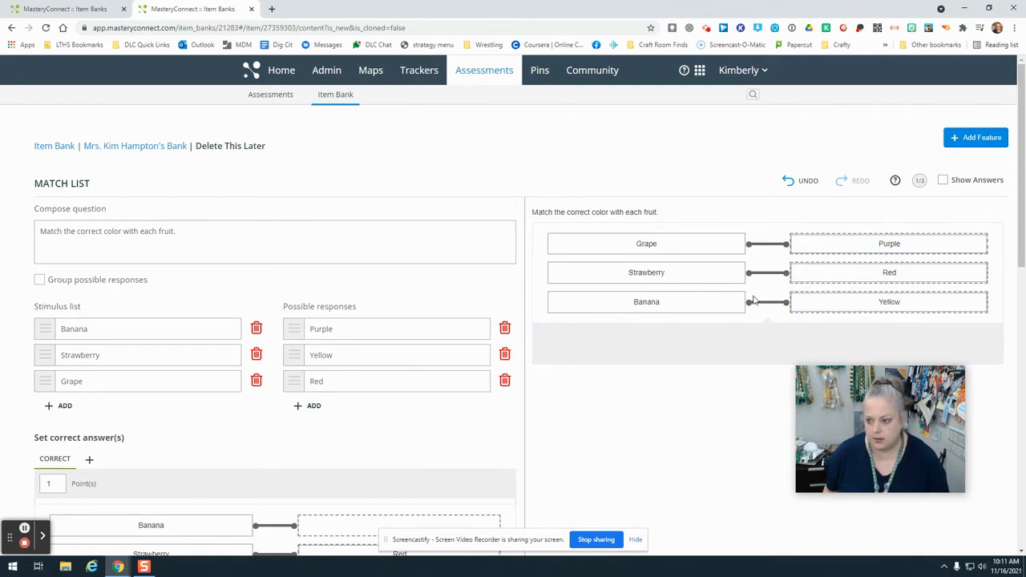
- Complete the correct answers by matching Yellow to Banana and Purple to Grape
scroll(295, 459, down, 3)
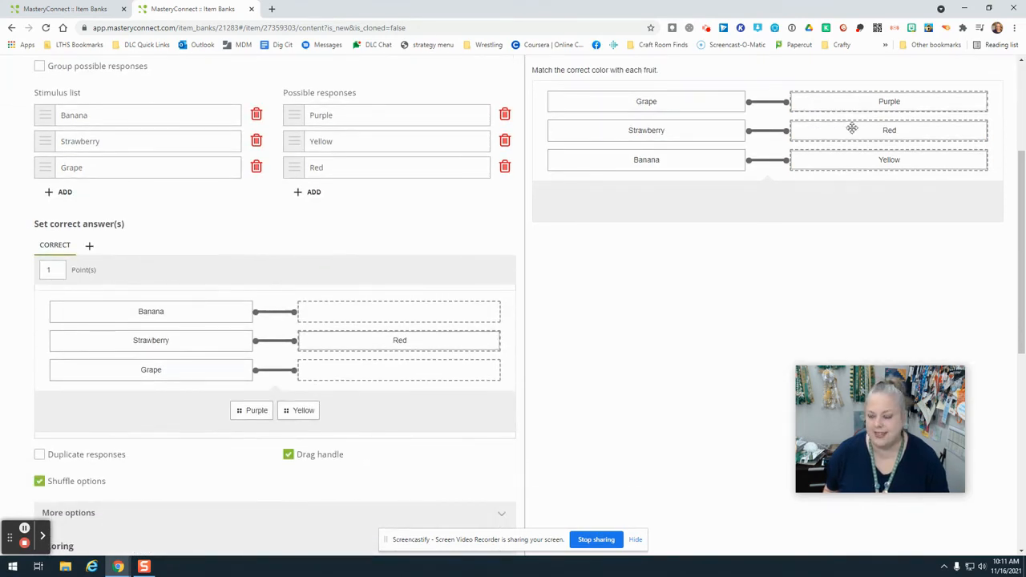
scroll(870, 165, up, 2)
scroll(278, 431, down, 3)
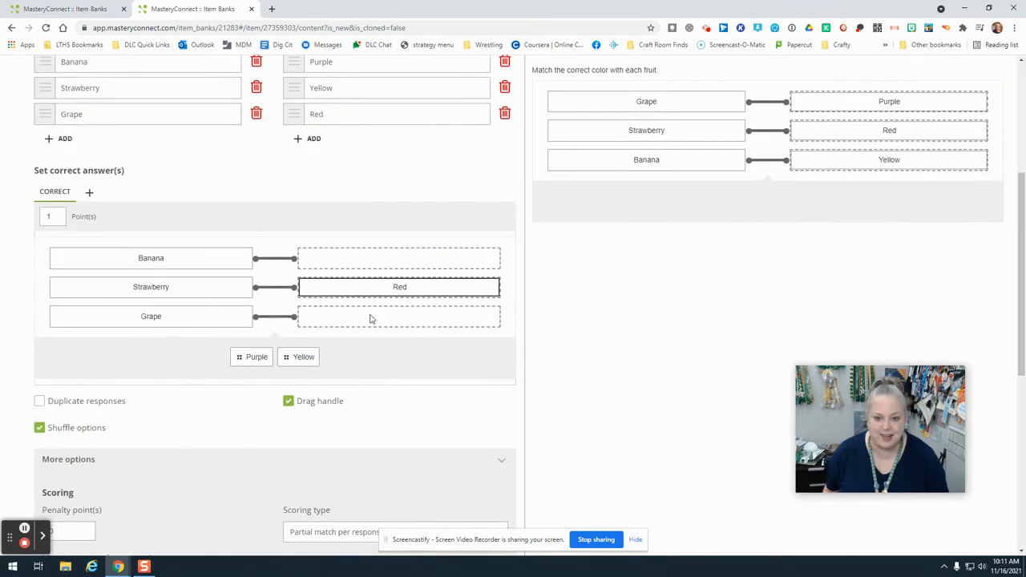
drag(263, 351, 366, 256)
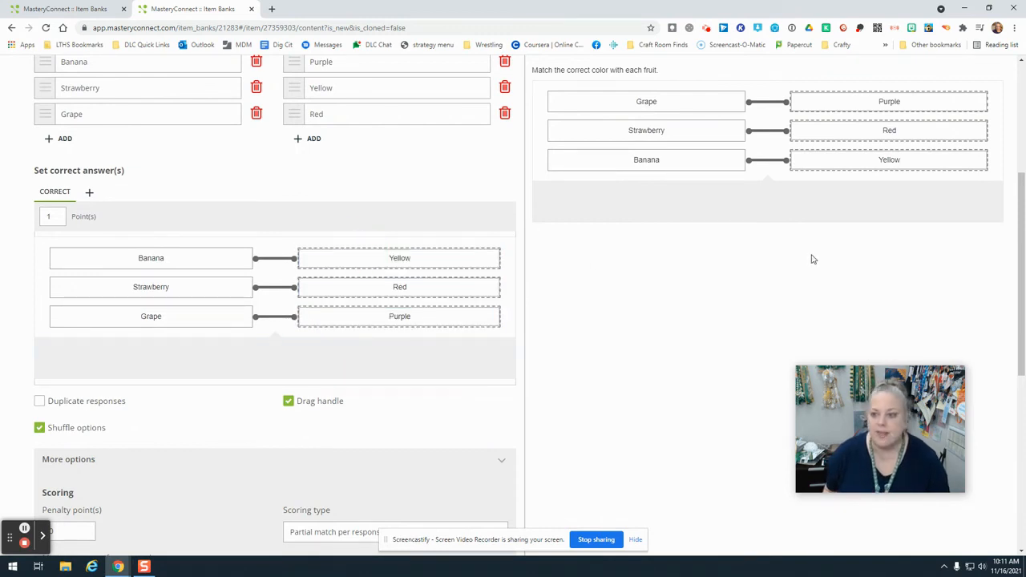
scroll(810, 256, up, 3)
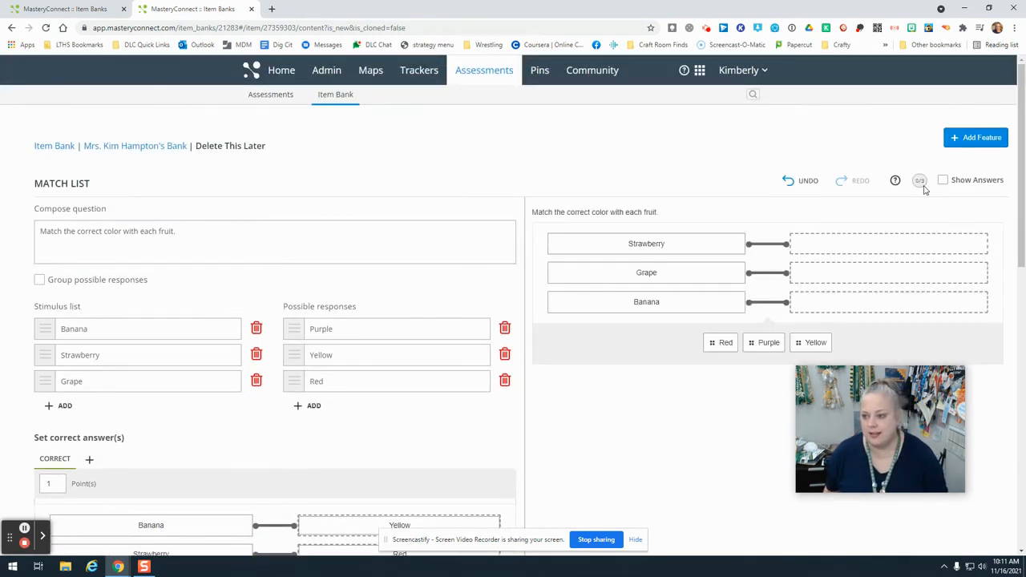
- Test the preview by matching Red to Strawberry, Purple to Grape and Yellow to Banana, and briefly show the answers to check them
drag(721, 342, 818, 269)
drag(770, 341, 809, 303)
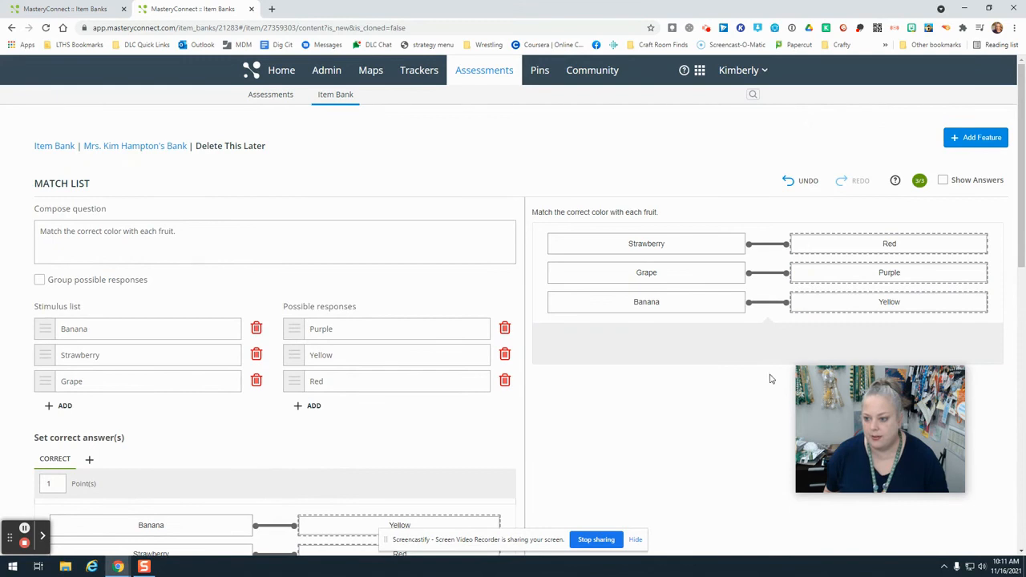
click(942, 183)
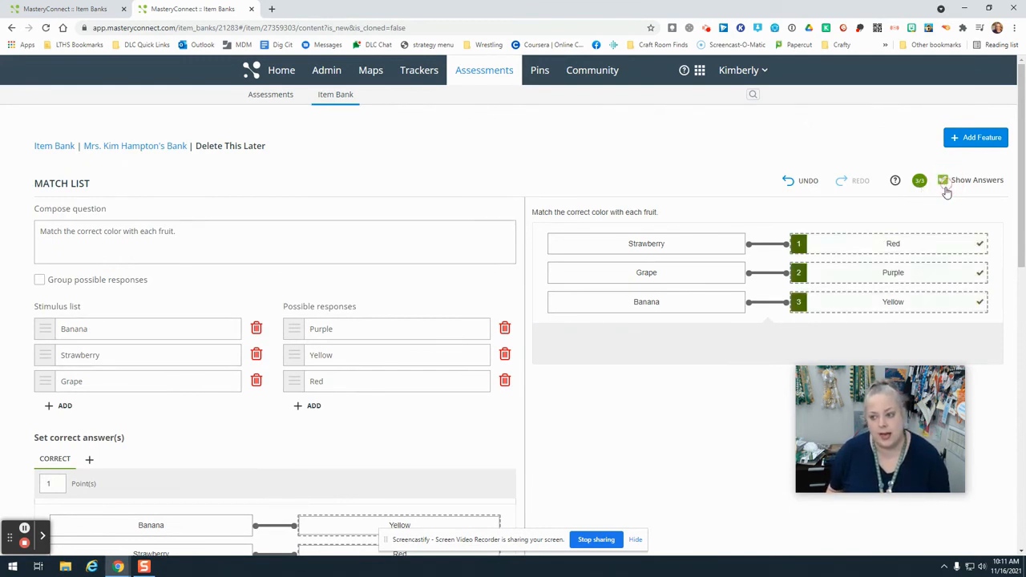
click(942, 181)
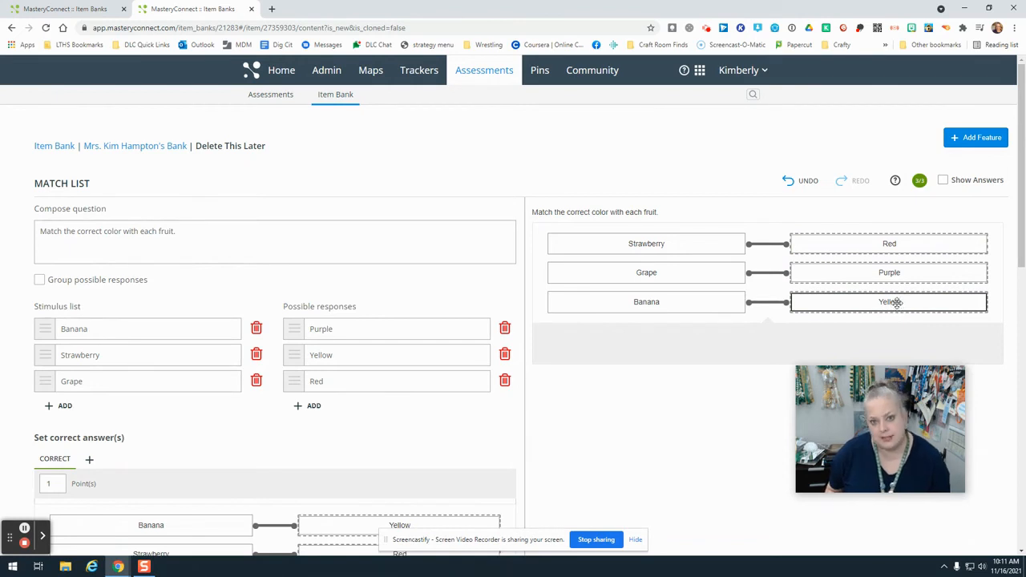
- Review the passages available to attach to the question without adding one, and look over the calculator and ruler features
click(976, 142)
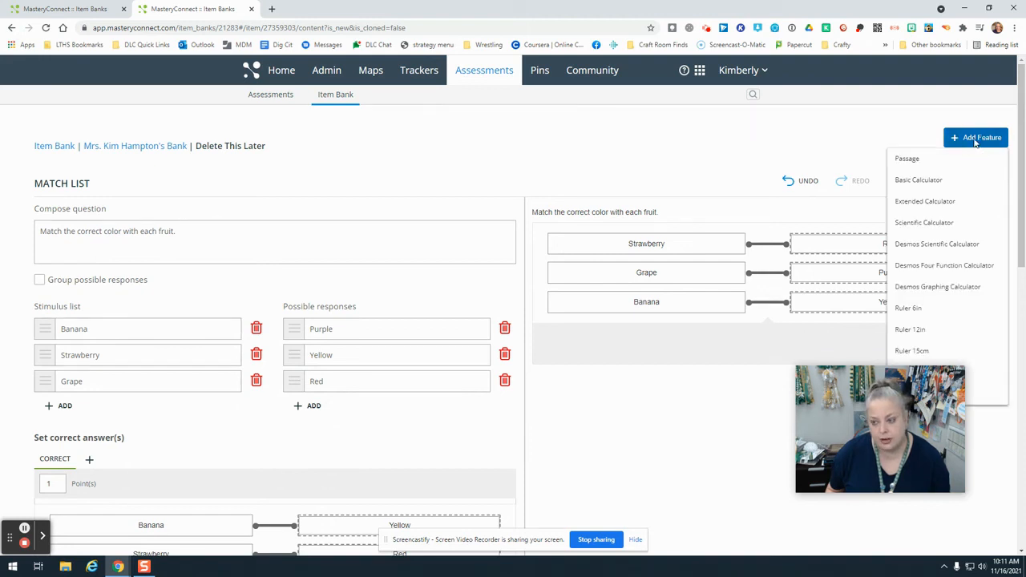
click(936, 167)
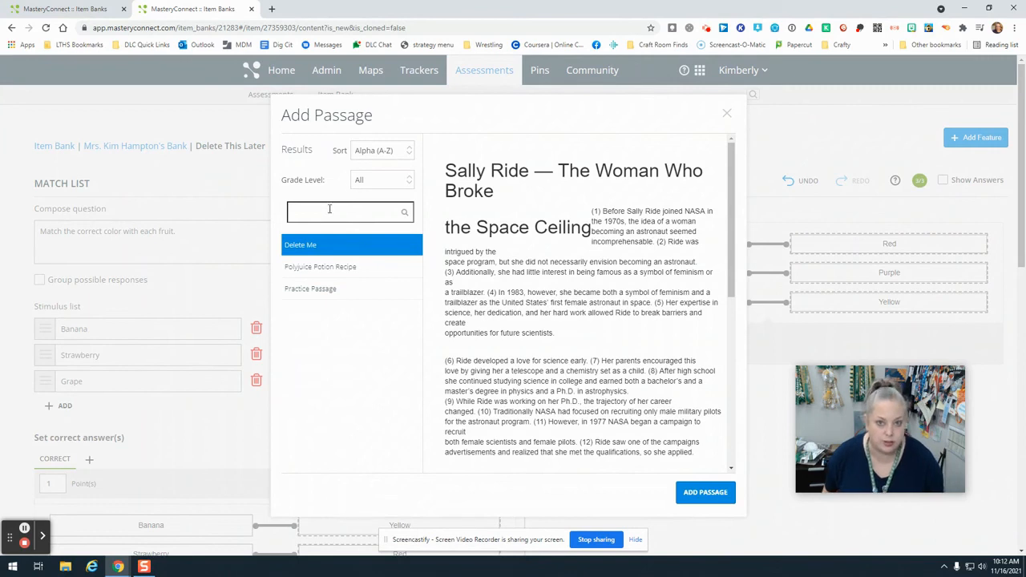
click(727, 113)
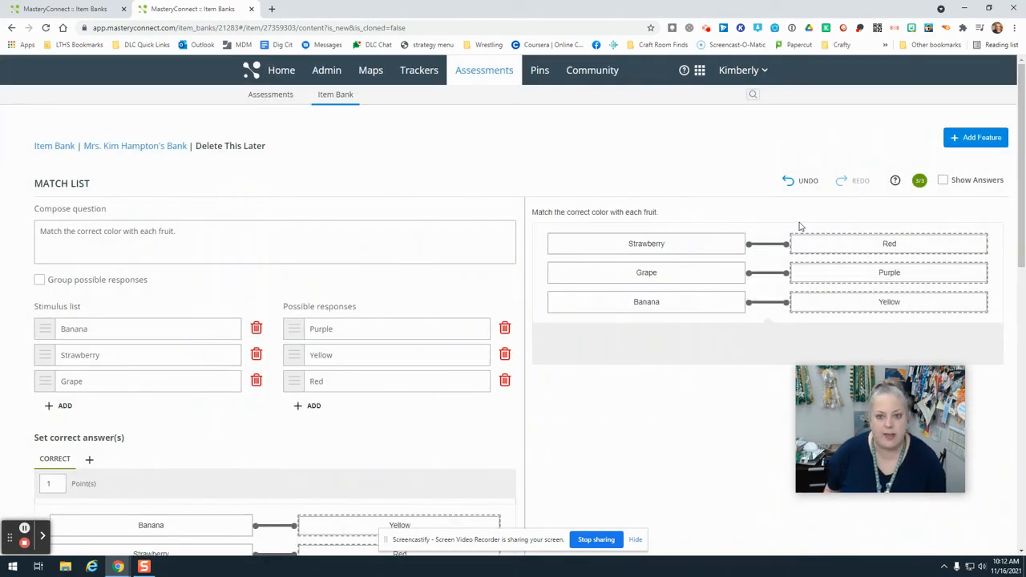
click(973, 139)
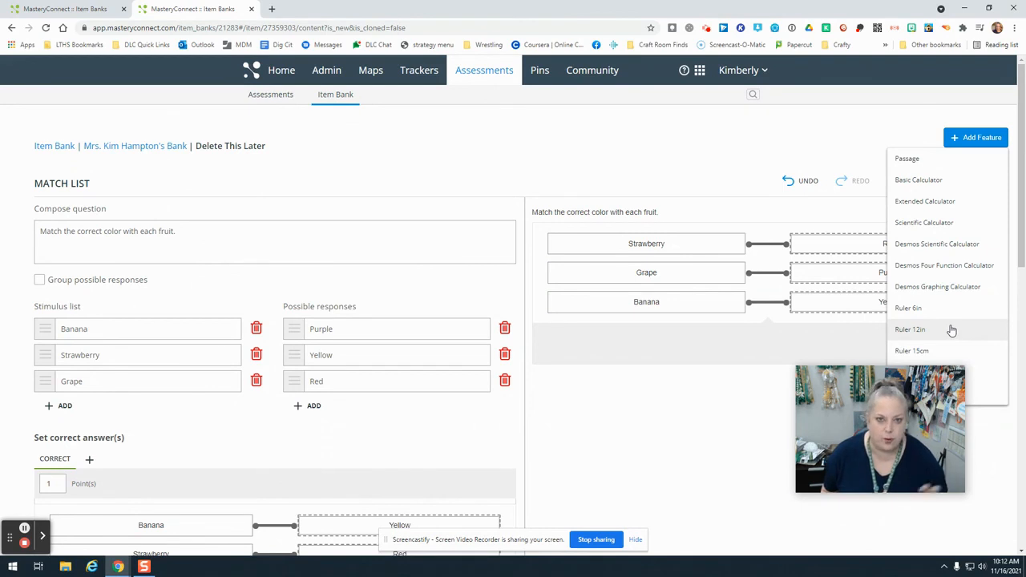
click(838, 124)
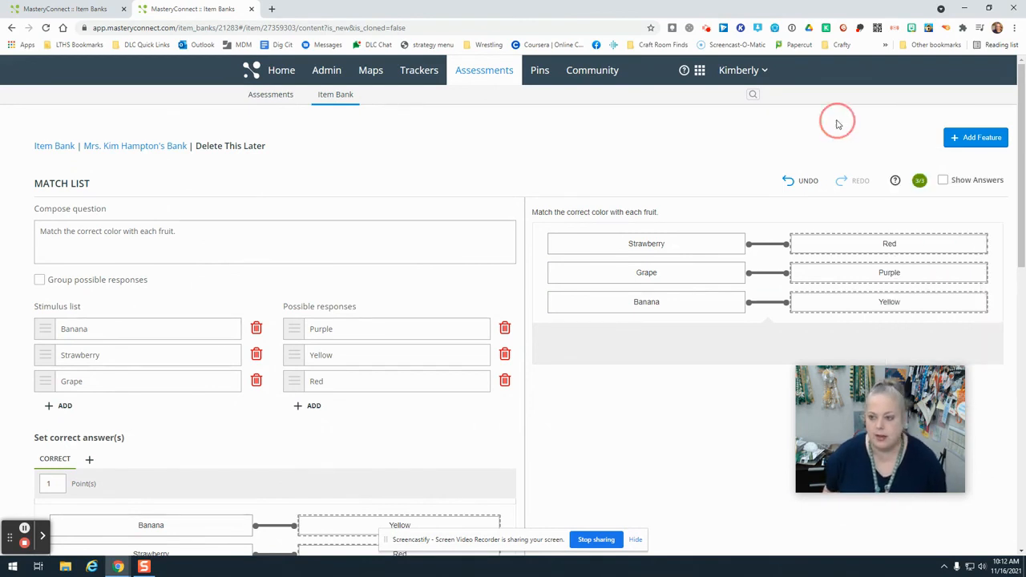
- Publish the finished Match List question Delete This Later
scroll(678, 240, down, 5)
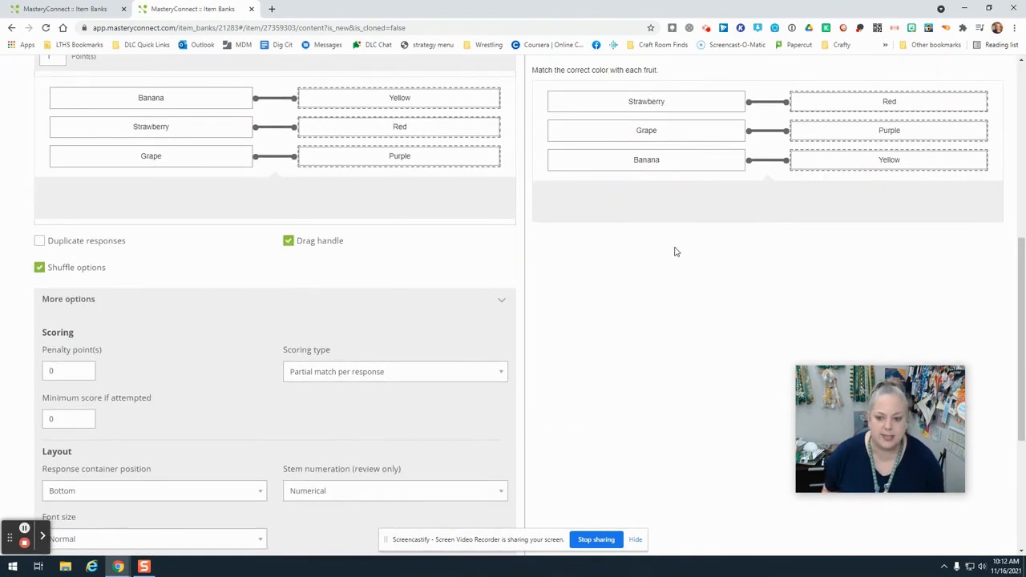
scroll(677, 256, down, 3)
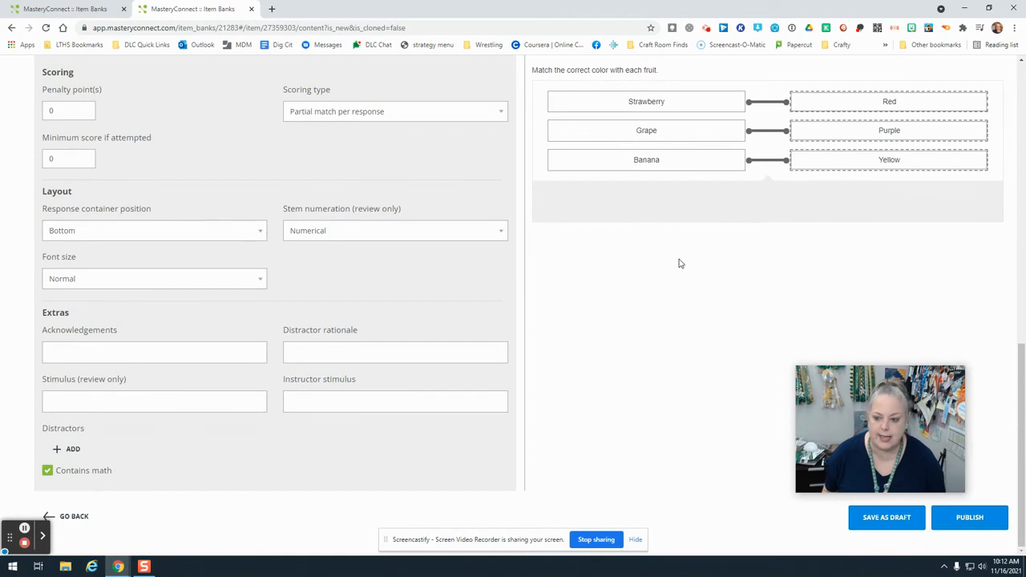
click(986, 525)
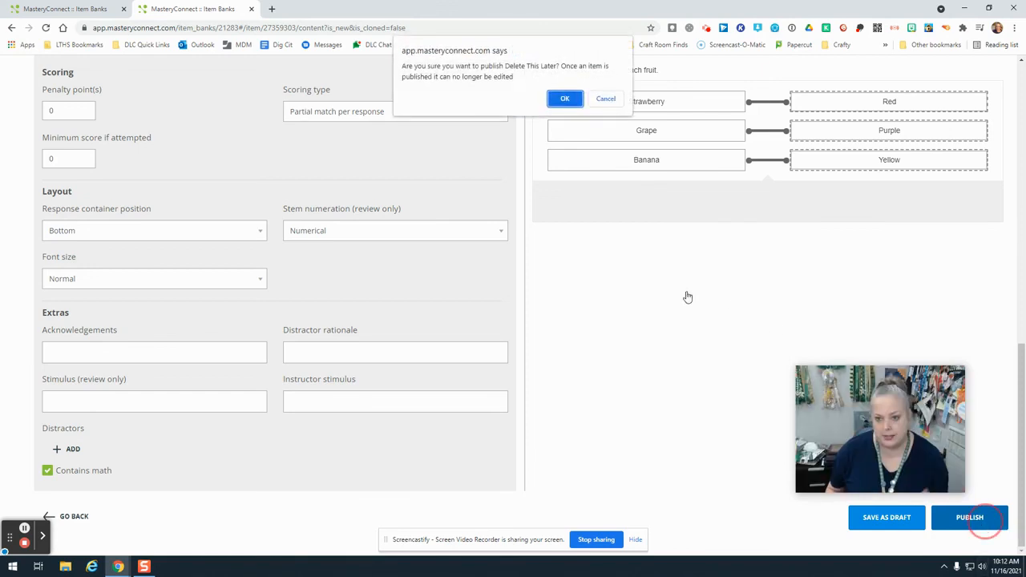